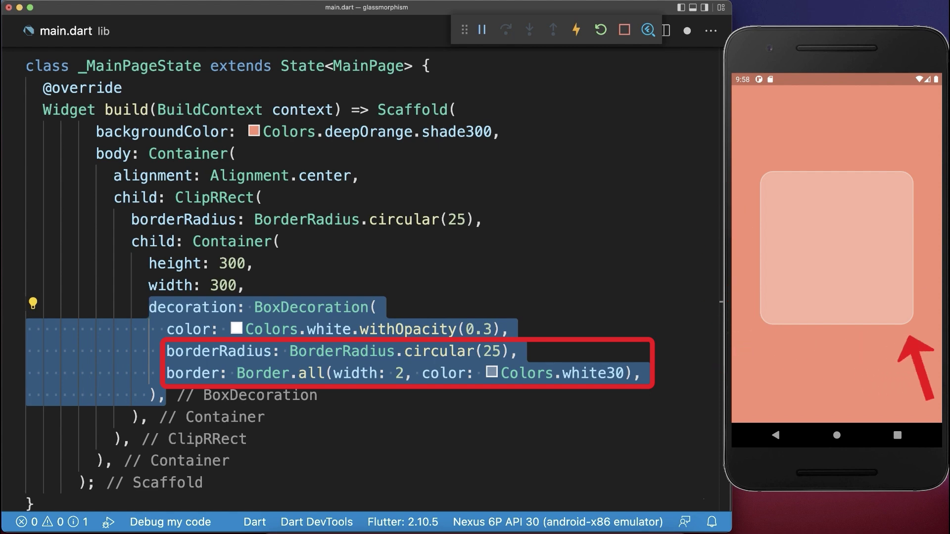
- Select the body Container code to add a network bokeh background image
left_click_drag(158, 180, 168, 197)
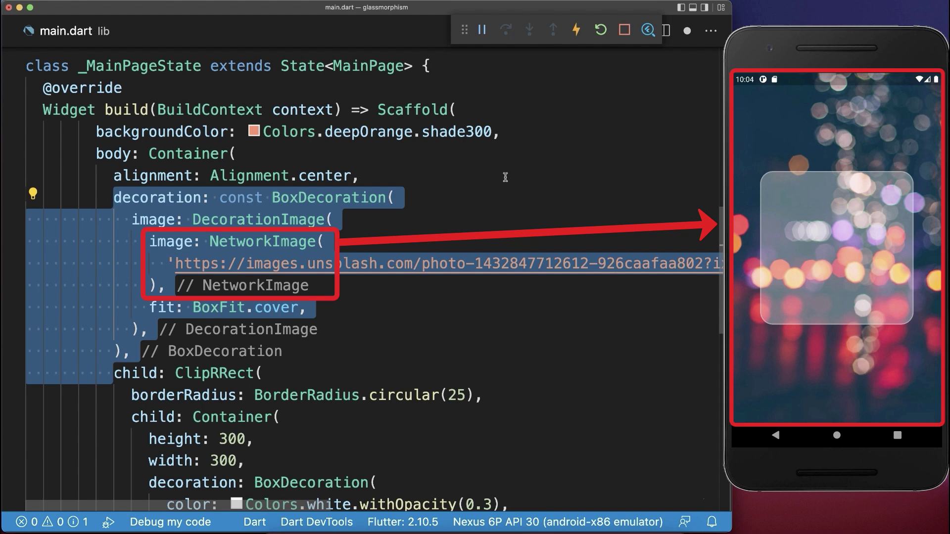
scroll(505, 177, "down", 5)
scroll(490, 211, "down", 4)
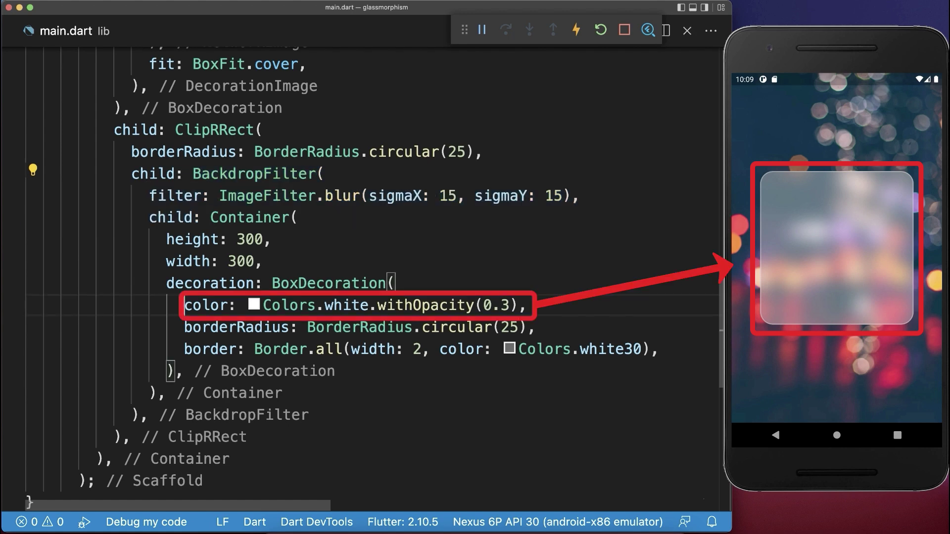
- Select the card's white opacity color line for replacement with a gradient
left_click_drag(185, 304, 529, 305)
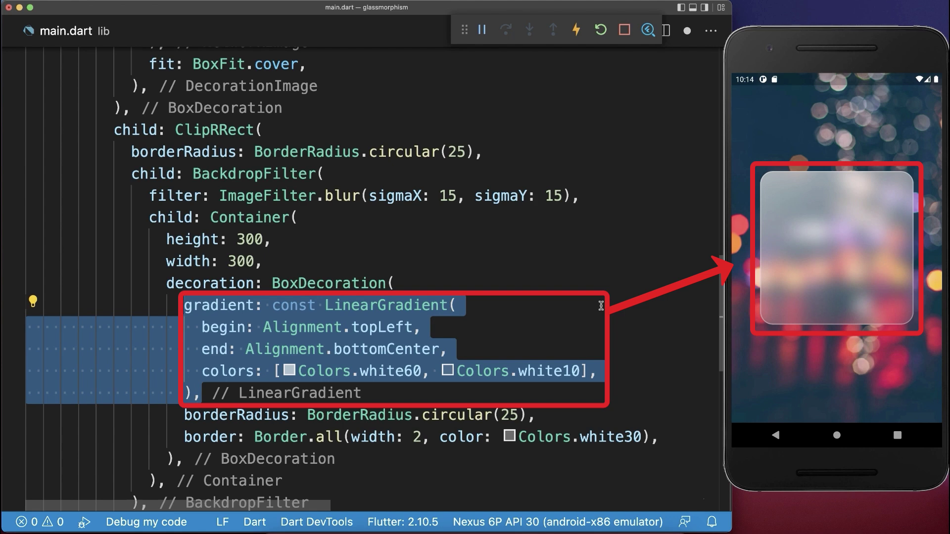
scroll(371, 296, "down", 3)
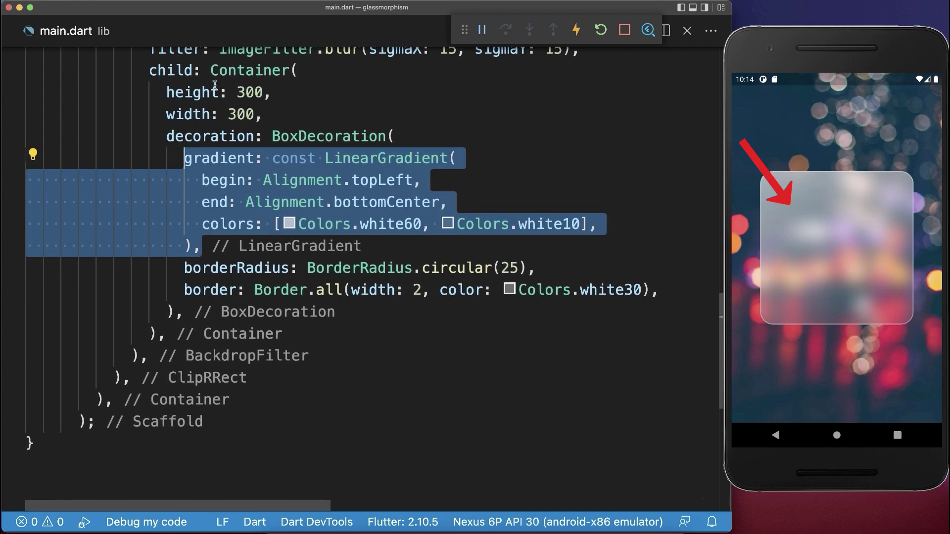
- Select the card Container to add a centred 'Glass' text child
double_click(253, 80)
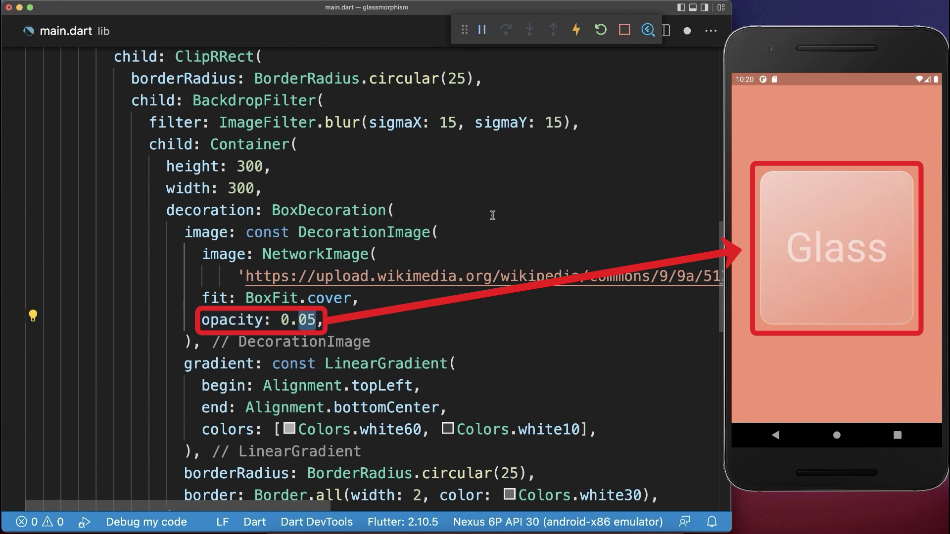
- Save the file to reload the card with its 0.05-opacity texture
key("super+s")
scroll(490, 218, "down", 3)
scroll(491, 217, "down", 2)
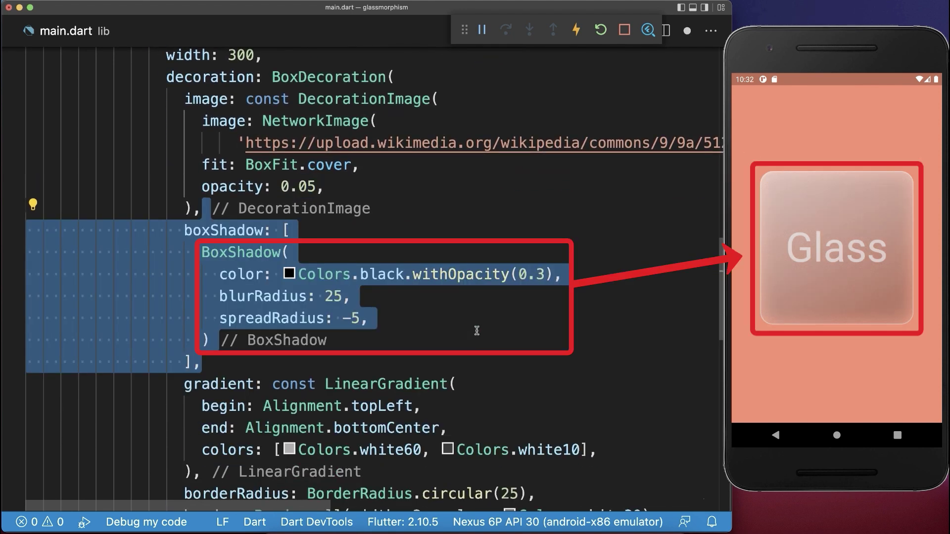
scroll(109, 206, "up", 3)
scroll(109, 205, "up", 3)
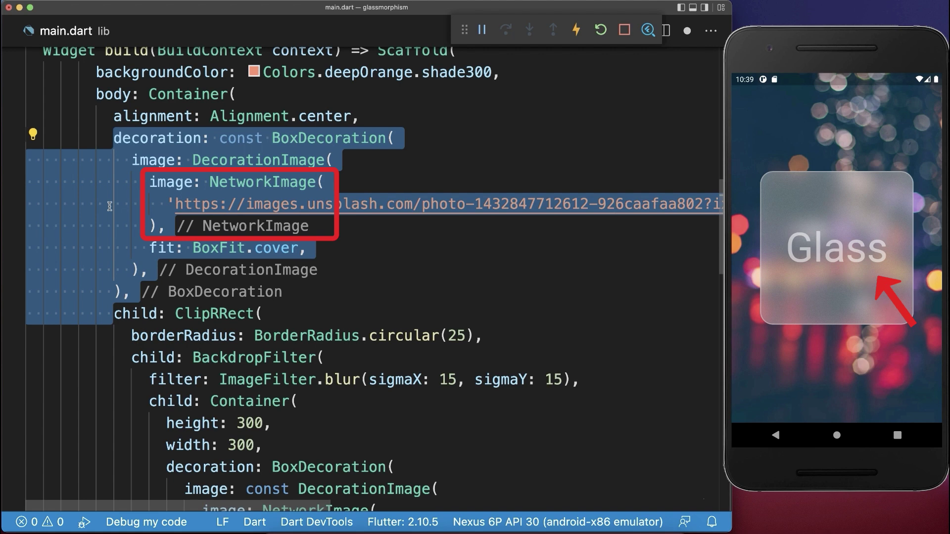
scroll(109, 205, "up", 2)
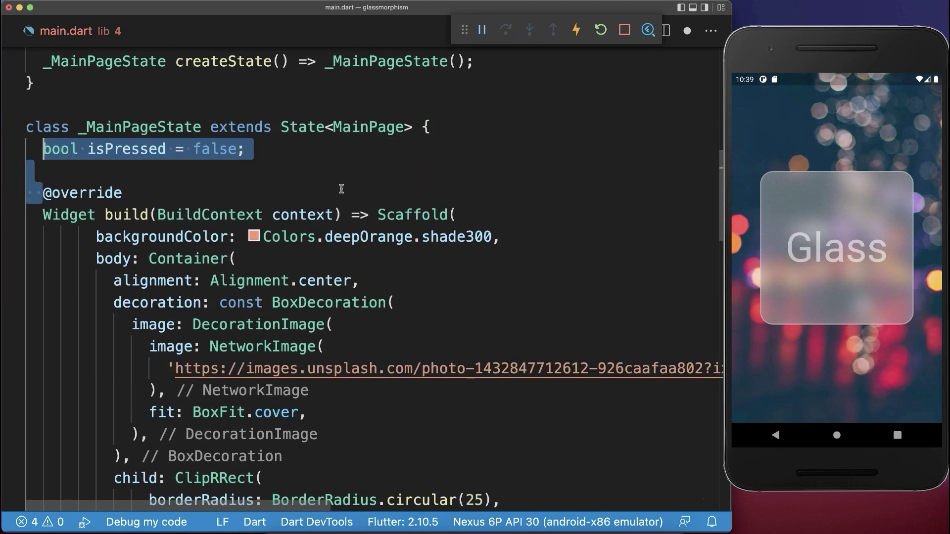
scroll(342, 189, "down", 5)
scroll(341, 190, "down", 3)
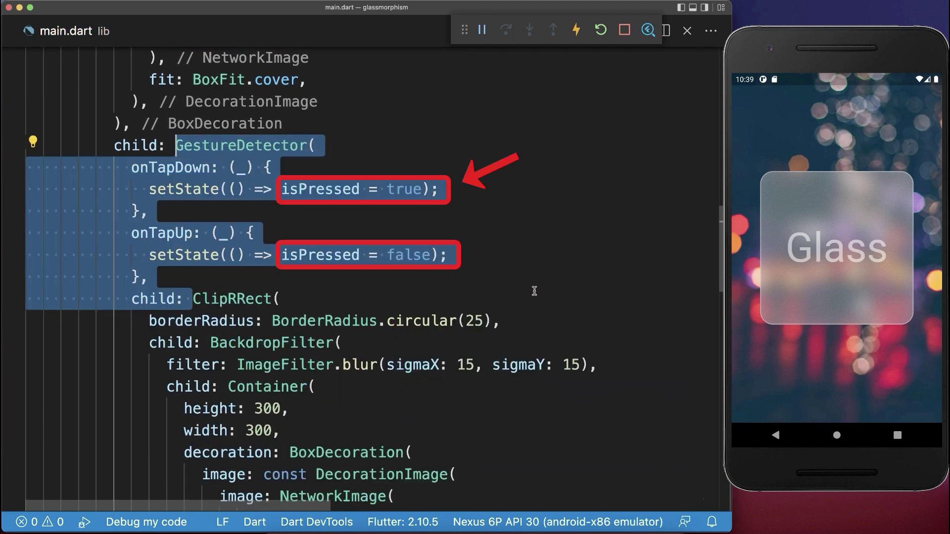
scroll(533, 291, "down", 8)
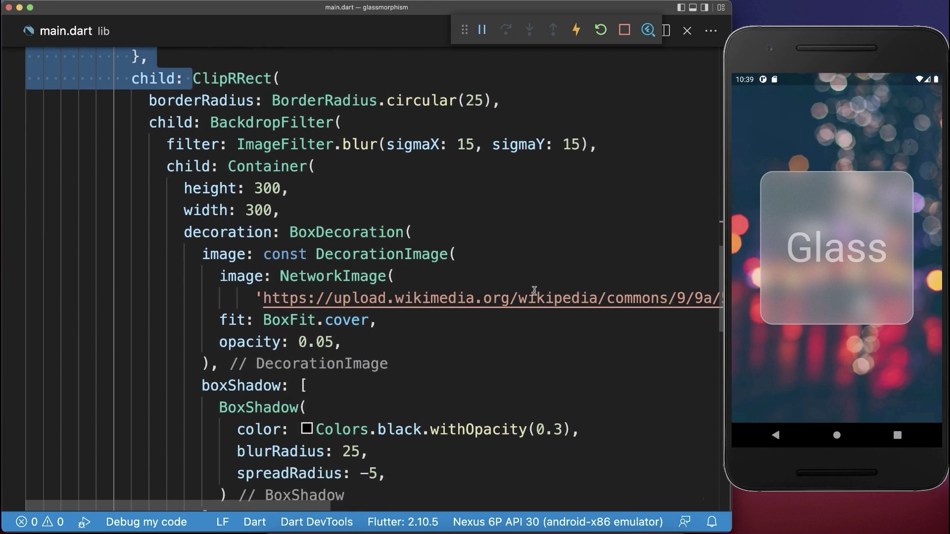
scroll(534, 291, "down", 4)
scroll(533, 291, "down", 1)
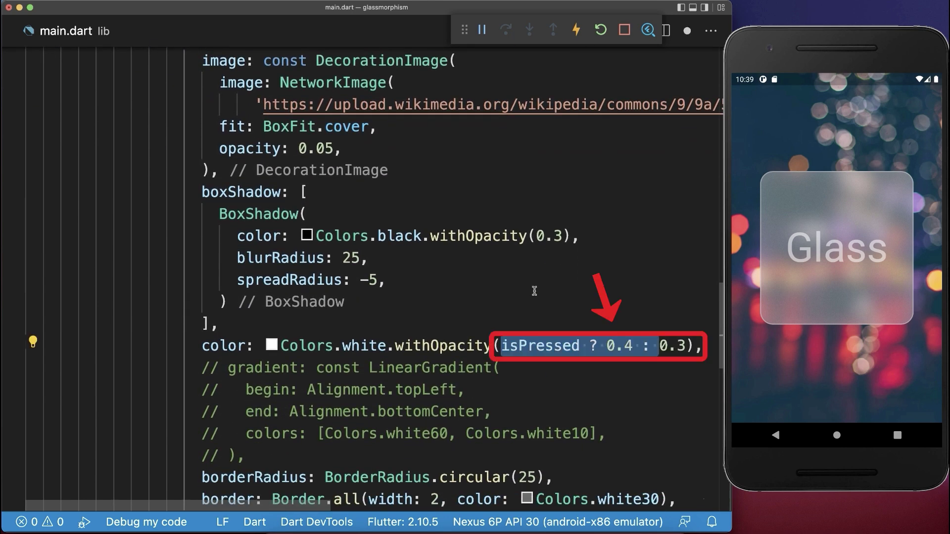
left_click(831, 214)
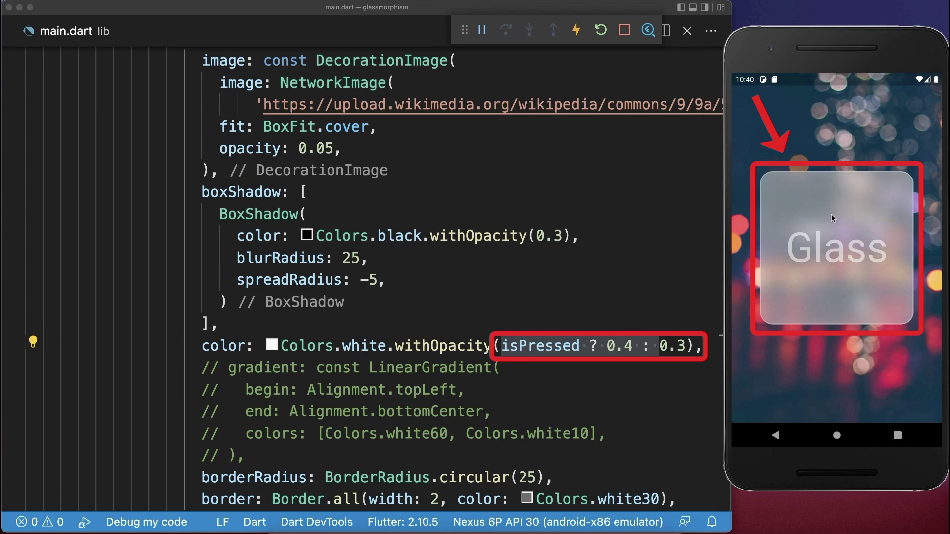
left_click(893, 212)
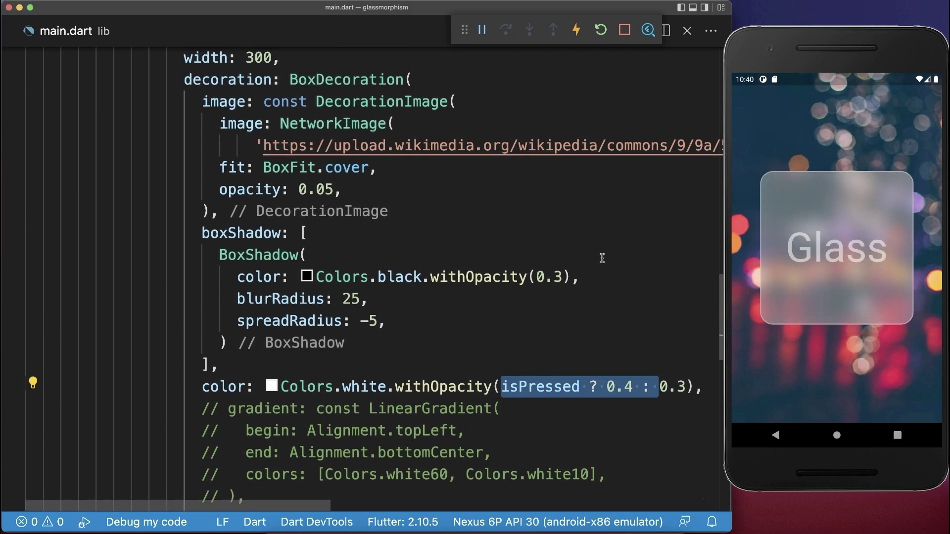
scroll(538, 254, "up", 5)
- Turn the card Container into an AnimatedContainer and test presses in the emulator
left_click(221, 162)
double_click(221, 162)
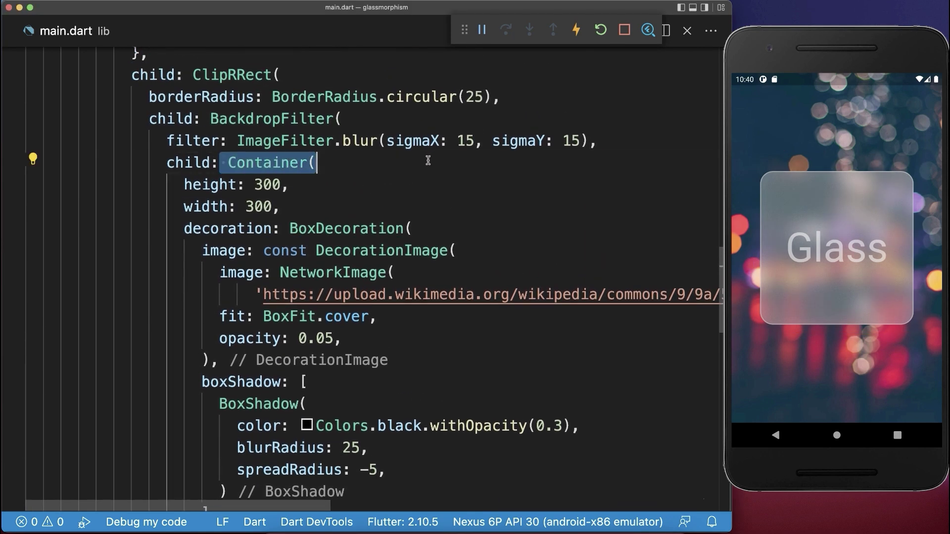
type("AnimatedContainer(  duration: const Duration(microseconds: 200),")
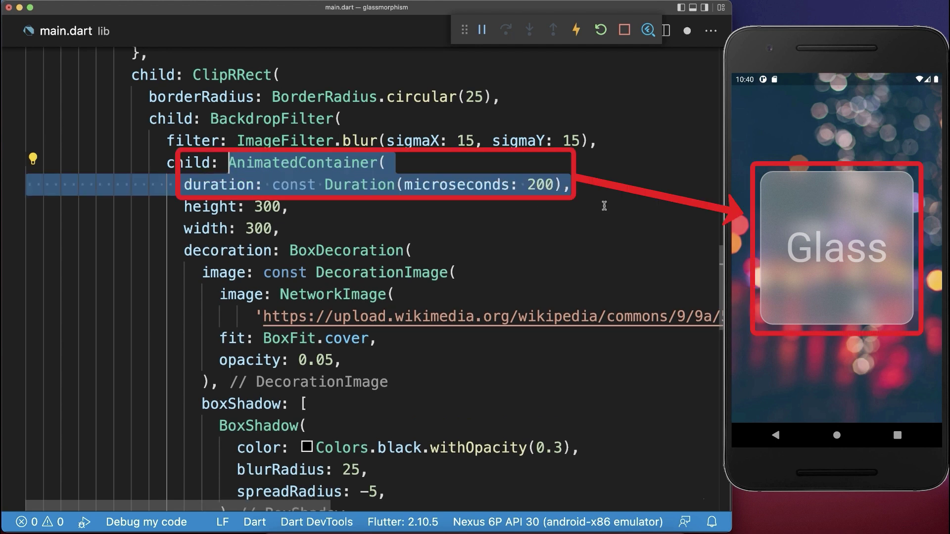
left_click(841, 291)
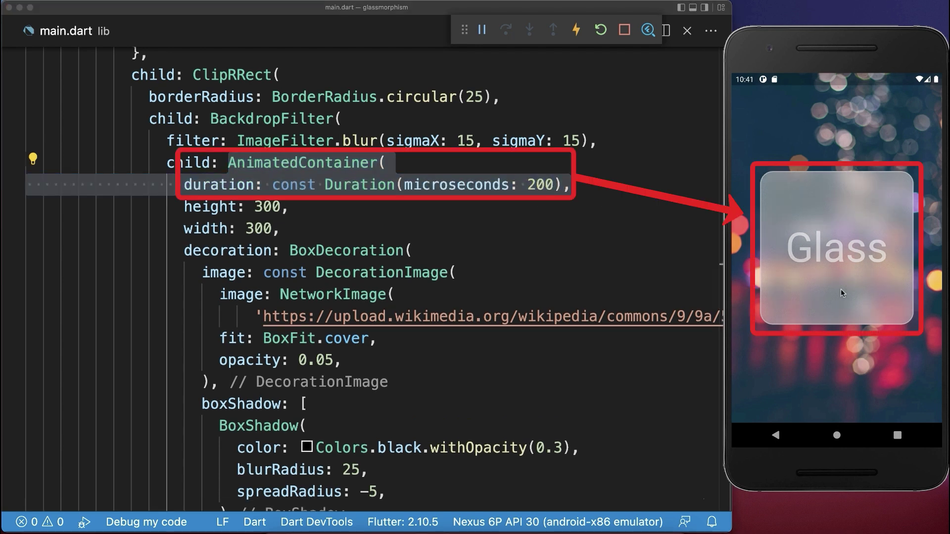
left_click(876, 217)
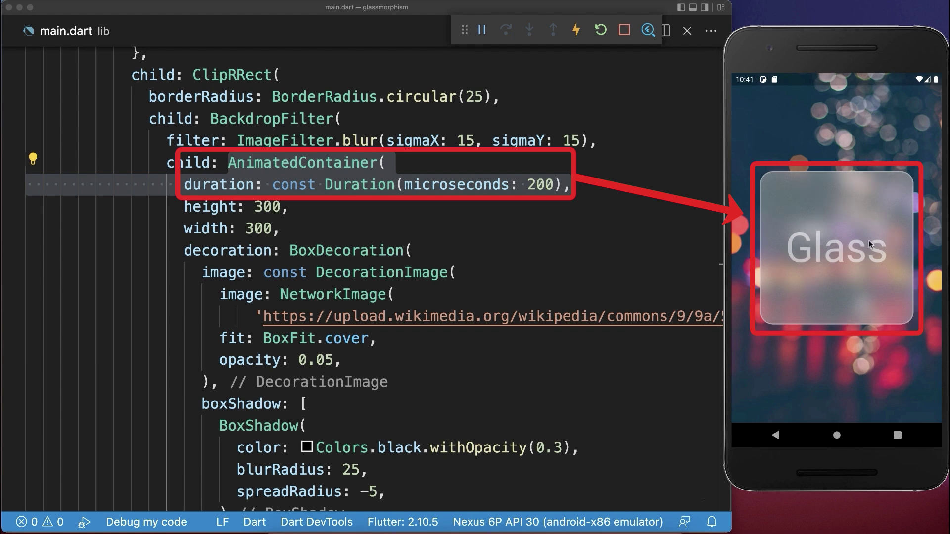